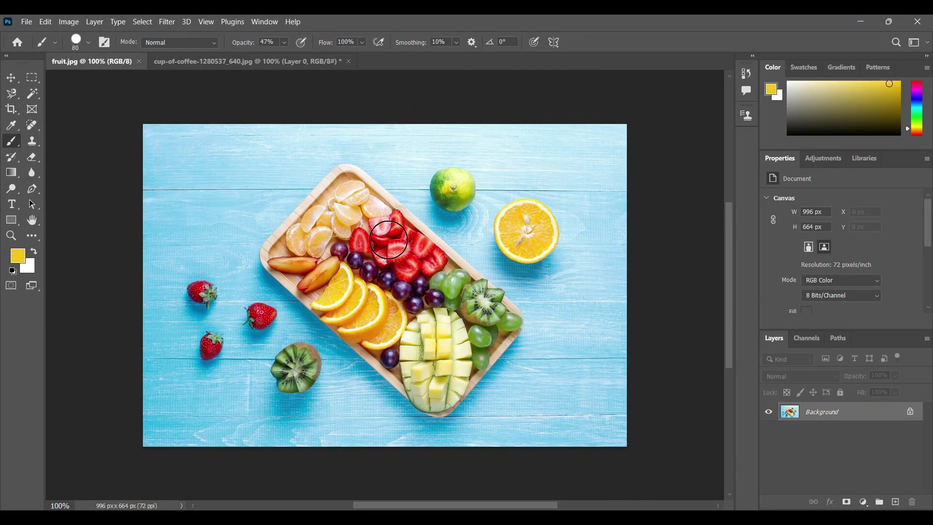
Unlock the fruit photo's Background layer into Layer 0 and keep the regular Brush Tool.
{"action": "left_click", "coordinate": [911, 413]}
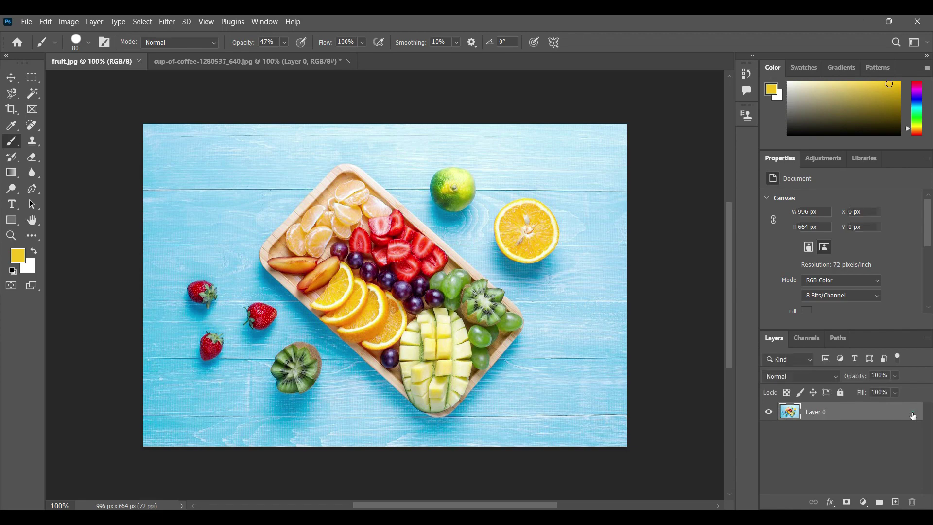
{"action": "double_click", "coordinate": [909, 412]}
{"action": "left_click", "coordinate": [644, 93]}
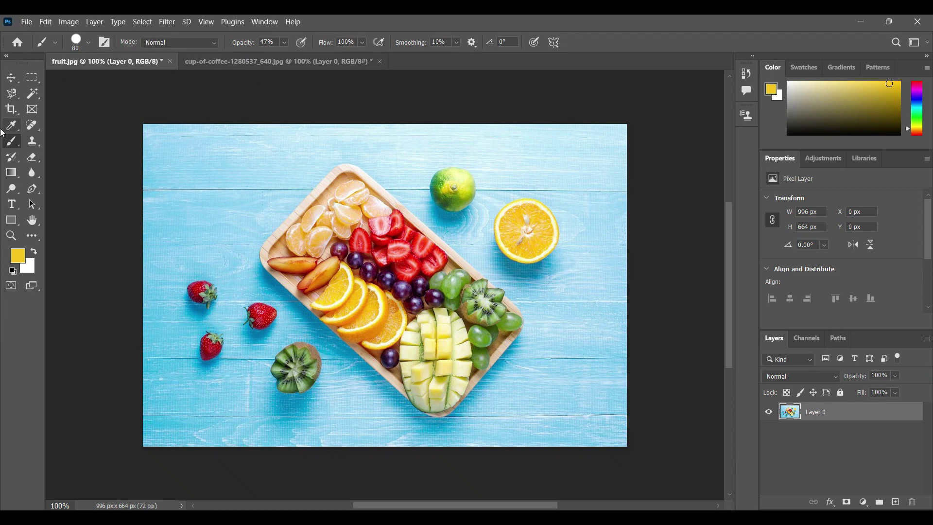
{"action": "right_click", "coordinate": [11, 143]}
{"action": "left_click", "coordinate": [43, 141]}
Paint translucent yellow at the upper left with a 72 px brush, then solid yellow across the top at 100% opacity.
{"action": "left_click", "coordinate": [88, 46]}
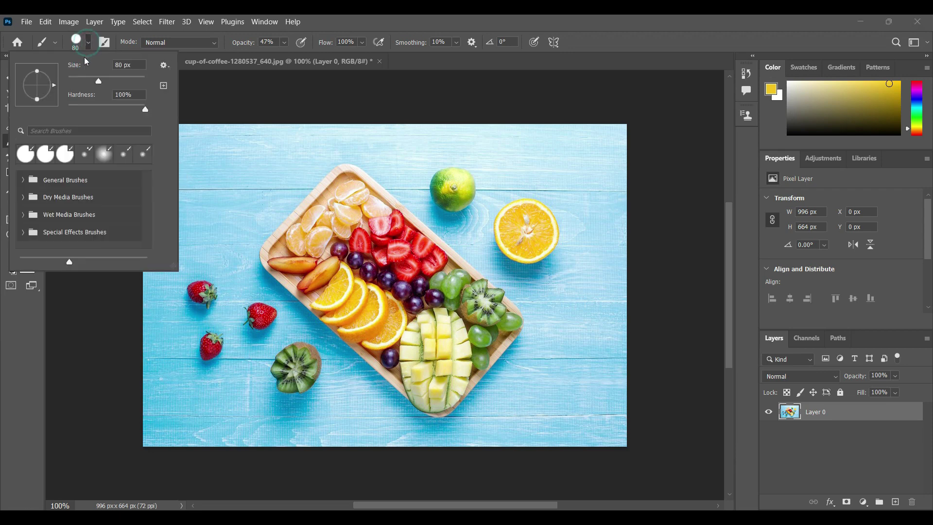
{"action": "left_click_drag", "start_coordinate": [99, 84], "coordinate": [95, 82]}
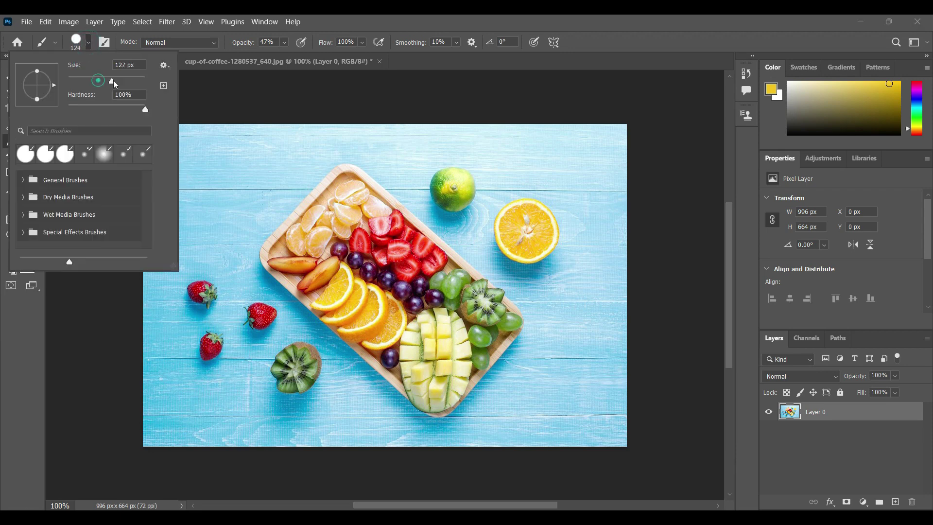
{"action": "left_click", "coordinate": [147, 112]}
{"action": "left_click", "coordinate": [235, 155]}
{"action": "mouse_move", "coordinate": [234, 156]}
{"action": "left_mouse_down"}
{"action": "mouse_move", "coordinate": [220, 225]}
{"action": "mouse_move", "coordinate": [209, 153]}
{"action": "mouse_move", "coordinate": [196, 194]}
{"action": "mouse_move", "coordinate": [188, 155]}
{"action": "mouse_move", "coordinate": [184, 222]}
{"action": "left_mouse_up"}
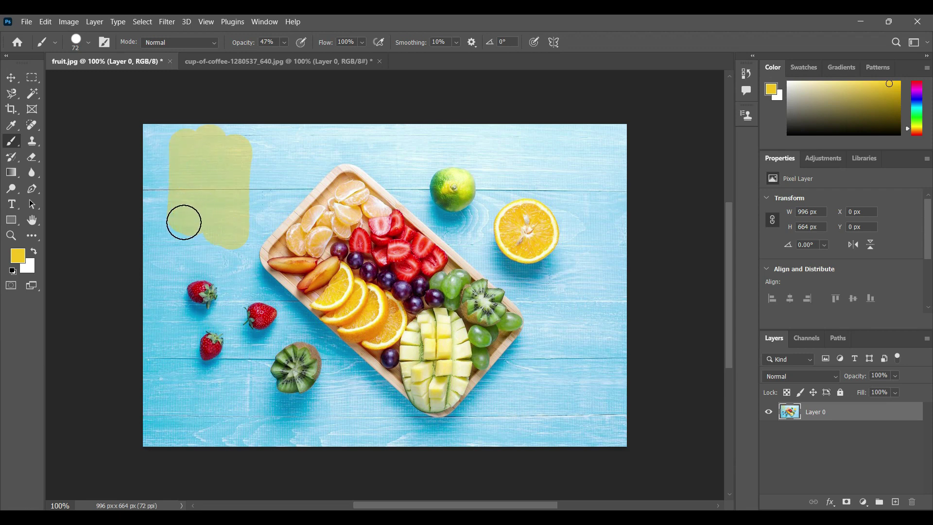
{"action": "left_click", "coordinate": [285, 43]}
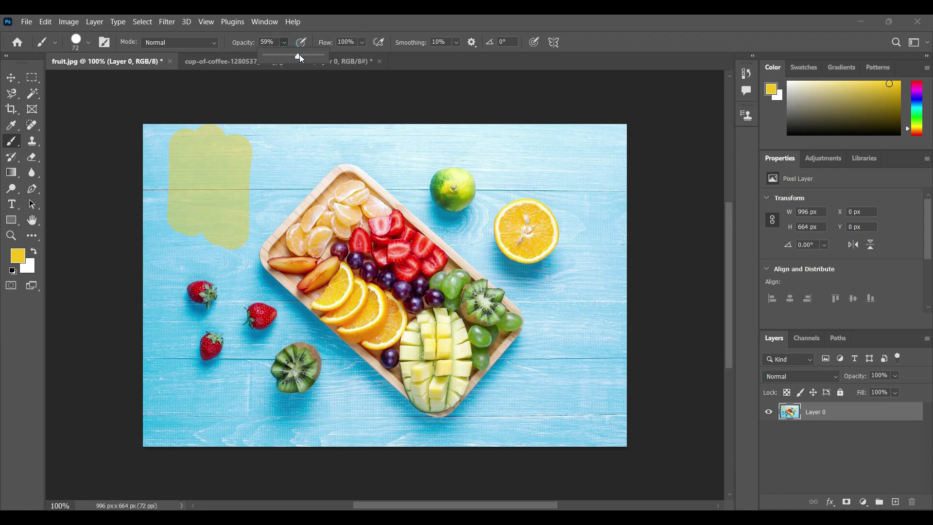
{"action": "mouse_move", "coordinate": [268, 152]}
{"action": "left_mouse_down"}
{"action": "mouse_move", "coordinate": [259, 209]}
{"action": "mouse_move", "coordinate": [260, 119]}
{"action": "mouse_move", "coordinate": [246, 214]}
{"action": "mouse_move", "coordinate": [292, 131]}
{"action": "mouse_move", "coordinate": [611, 133]}
{"action": "mouse_move", "coordinate": [140, 123]}
{"action": "mouse_move", "coordinate": [217, 138]}
{"action": "mouse_move", "coordinate": [129, 154]}
{"action": "left_mouse_up"}
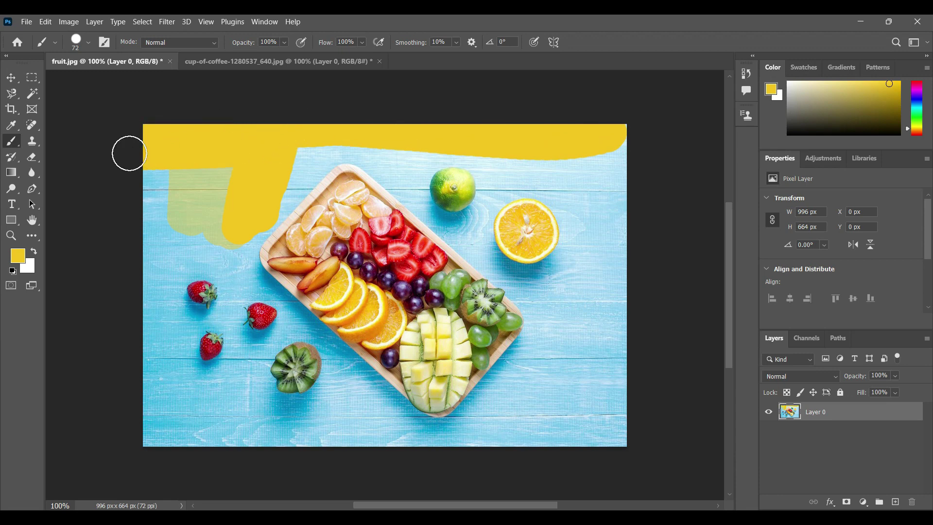
Undo the yellow strokes and set the brush opacity to 50%.
{"action": "key", "text": "ctrl+z"}
{"action": "key", "text": "ctrl+z"}
{"action": "key", "text": "ctrl+z"}
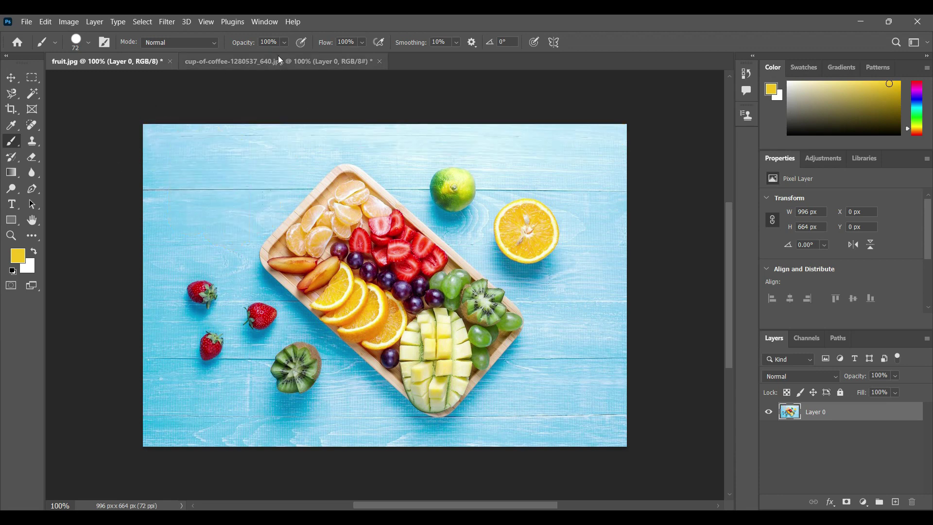
{"action": "left_click", "coordinate": [283, 42]}
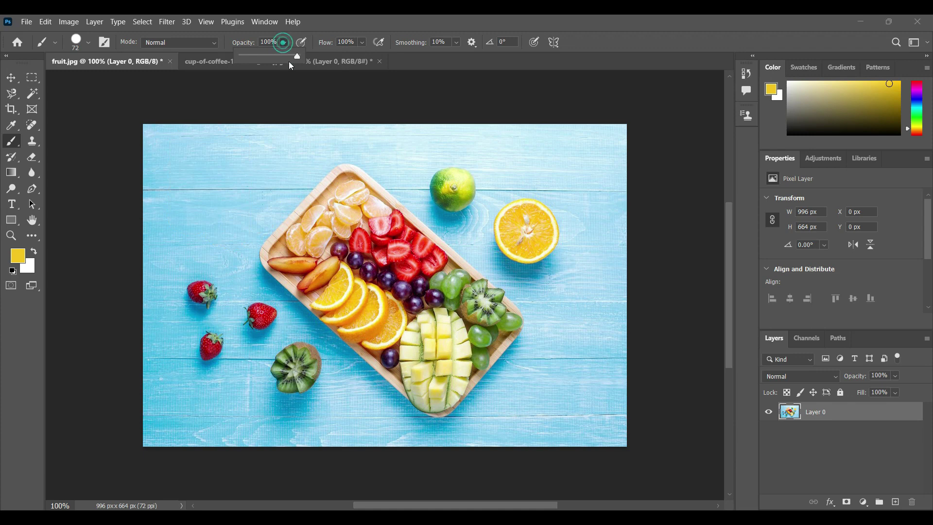
{"action": "left_click", "coordinate": [268, 42]}
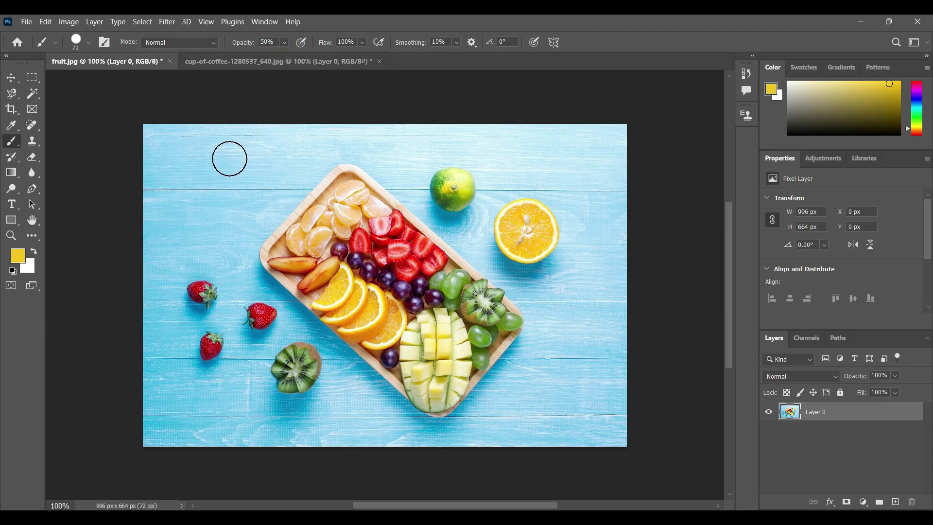
Set the foreground painting colour to red.
{"action": "key", "text": "alt"}
{"action": "left_click", "coordinate": [18, 261]}
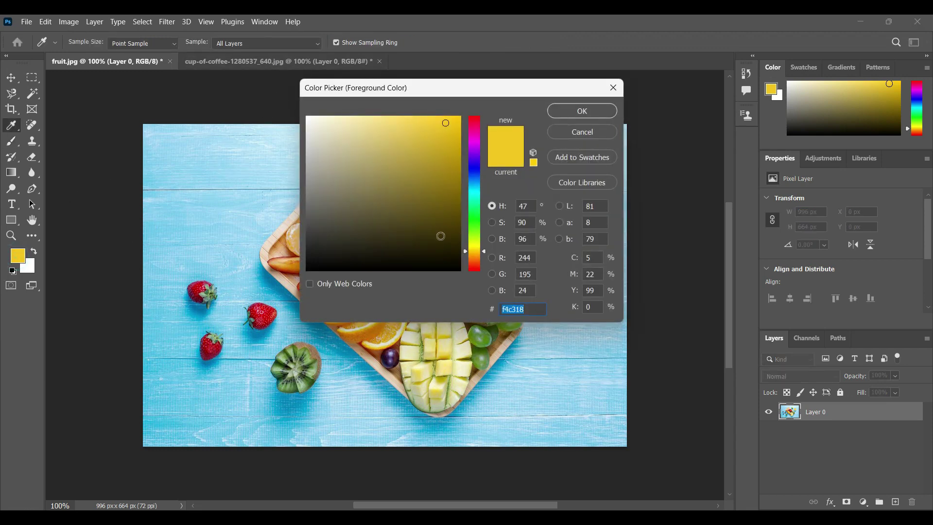
{"action": "left_click", "coordinate": [473, 269]}
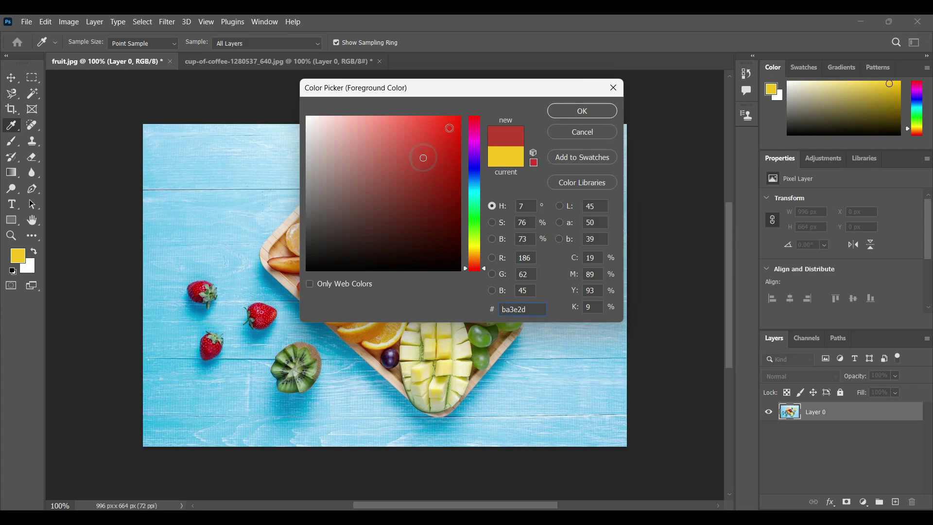
{"action": "left_click", "coordinate": [449, 126]}
{"action": "left_click", "coordinate": [559, 110]}
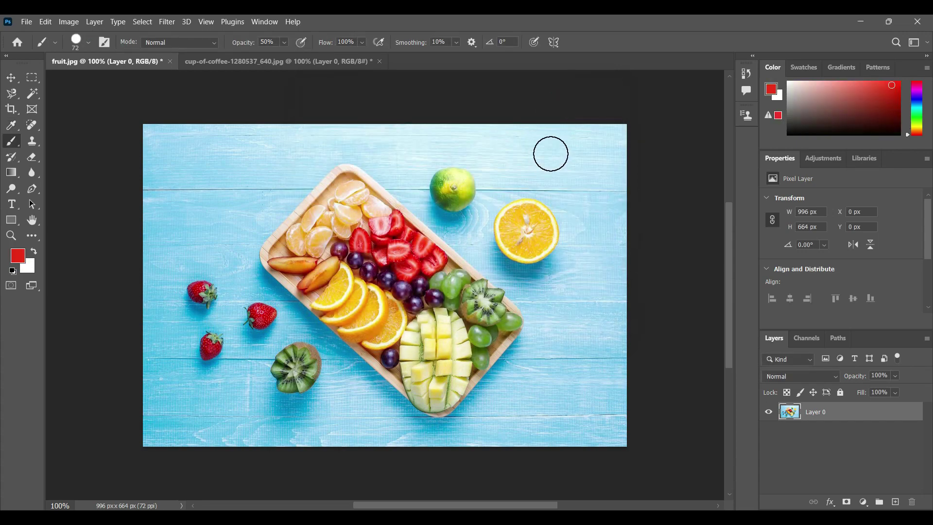
Paint red strokes, enlarge the brush to 193 px, paint more red, then undo it all.
{"action": "mouse_move", "coordinate": [551, 154]}
{"action": "left_mouse_down"}
{"action": "mouse_move", "coordinate": [153, 165]}
{"action": "mouse_move", "coordinate": [296, 143]}
{"action": "mouse_move", "coordinate": [44, 145]}
{"action": "mouse_move", "coordinate": [677, 129]}
{"action": "mouse_move", "coordinate": [457, 152]}
{"action": "mouse_move", "coordinate": [729, 171]}
{"action": "mouse_move", "coordinate": [623, 202]}
{"action": "mouse_move", "coordinate": [729, 223]}
{"action": "mouse_move", "coordinate": [556, 273]}
{"action": "mouse_move", "coordinate": [617, 224]}
{"action": "mouse_move", "coordinate": [542, 240]}
{"action": "mouse_move", "coordinate": [64, 231]}
{"action": "mouse_move", "coordinate": [152, 184]}
{"action": "mouse_move", "coordinate": [94, 232]}
{"action": "mouse_move", "coordinate": [45, 309]}
{"action": "mouse_move", "coordinate": [272, 305]}
{"action": "mouse_move", "coordinate": [291, 296]}
{"action": "mouse_move", "coordinate": [582, 304]}
{"action": "mouse_move", "coordinate": [681, 335]}
{"action": "mouse_move", "coordinate": [616, 377]}
{"action": "mouse_move", "coordinate": [591, 418]}
{"action": "mouse_move", "coordinate": [379, 440]}
{"action": "mouse_move", "coordinate": [443, 406]}
{"action": "left_mouse_up"}
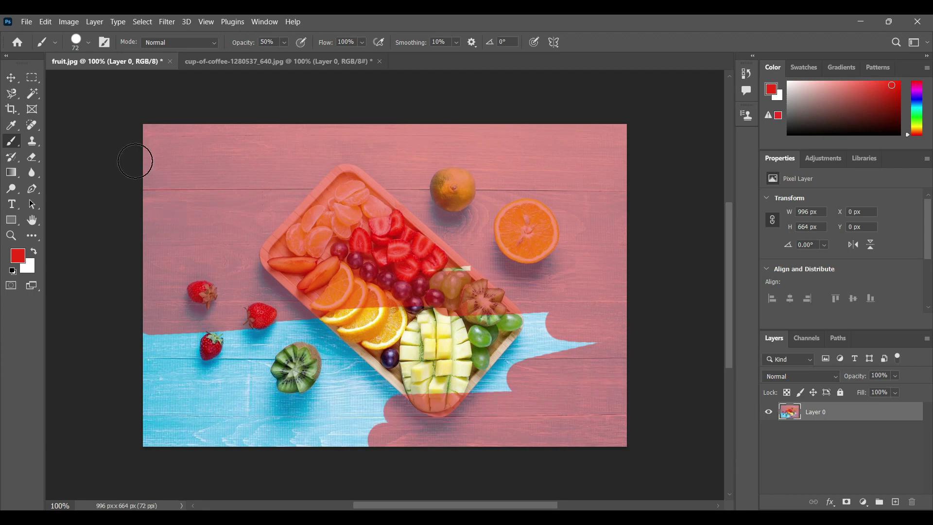
{"action": "left_click", "coordinate": [89, 43]}
{"action": "left_click_drag", "start_coordinate": [95, 81], "coordinate": [113, 82]}
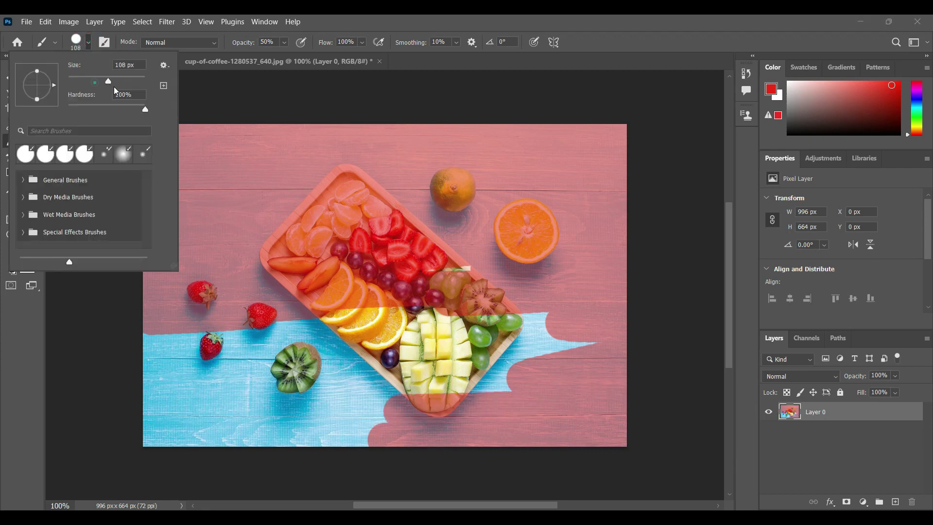
{"action": "left_click", "coordinate": [89, 44]}
{"action": "mouse_move", "coordinate": [225, 246]}
{"action": "left_mouse_down"}
{"action": "mouse_move", "coordinate": [606, 316]}
{"action": "mouse_move", "coordinate": [442, 358]}
{"action": "mouse_move", "coordinate": [467, 346]}
{"action": "mouse_move", "coordinate": [125, 396]}
{"action": "mouse_move", "coordinate": [527, 402]}
{"action": "mouse_move", "coordinate": [84, 334]}
{"action": "mouse_move", "coordinate": [422, 255]}
{"action": "left_mouse_up"}
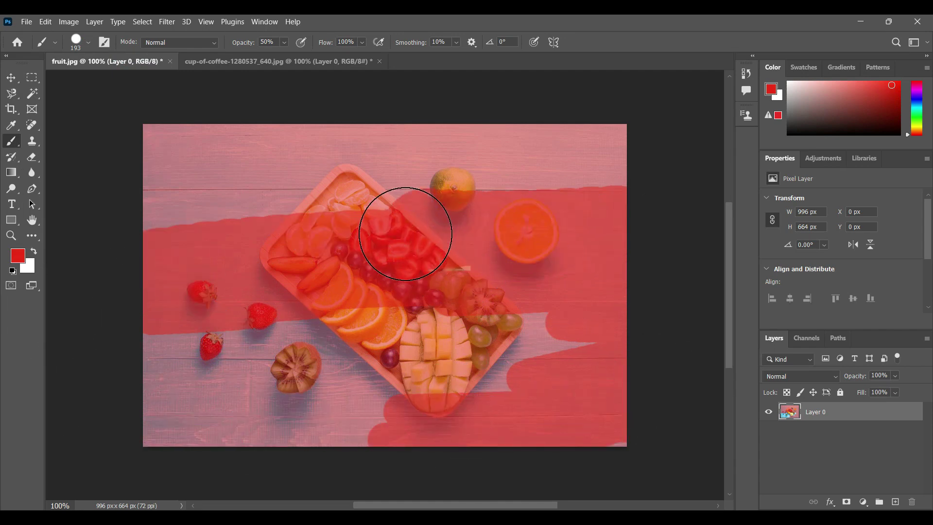
{"action": "key", "text": "ctrl+z"}
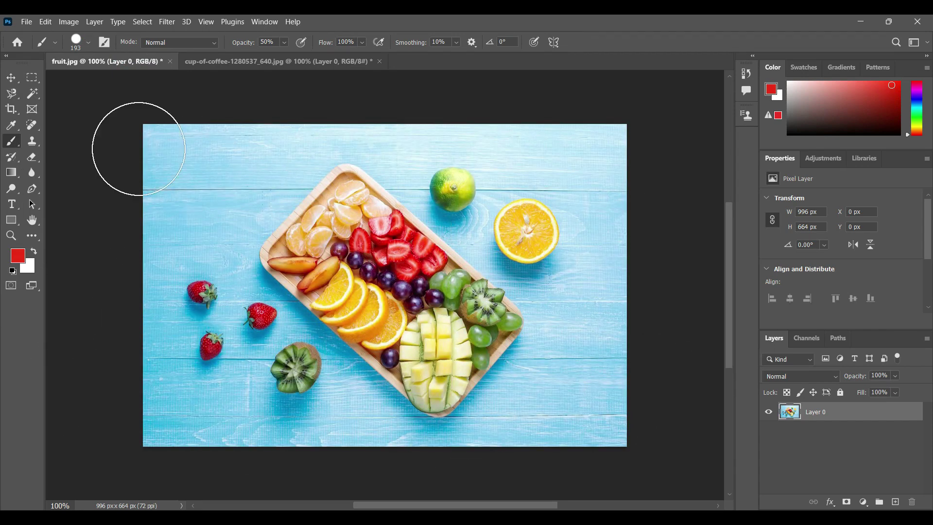
Paint red at 100% opacity over nearly the whole photo, then undo that coverage.
{"action": "mouse_move", "coordinate": [126, 146]}
{"action": "left_mouse_down"}
{"action": "mouse_move", "coordinate": [312, 142]}
{"action": "mouse_move", "coordinate": [671, 170]}
{"action": "mouse_move", "coordinate": [277, 198]}
{"action": "mouse_move", "coordinate": [98, 261]}
{"action": "mouse_move", "coordinate": [651, 261]}
{"action": "mouse_move", "coordinate": [56, 327]}
{"action": "mouse_move", "coordinate": [721, 371]}
{"action": "mouse_move", "coordinate": [59, 450]}
{"action": "mouse_move", "coordinate": [452, 402]}
{"action": "left_mouse_up"}
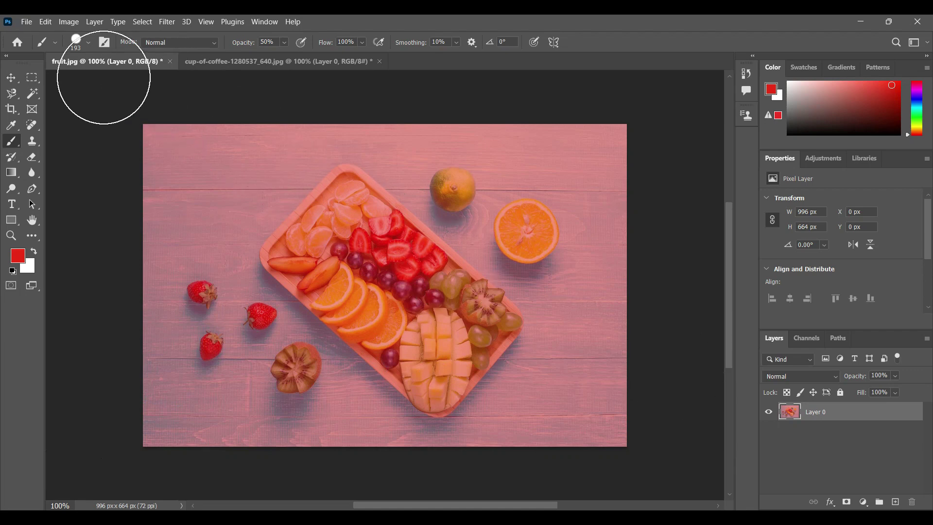
{"action": "left_click", "coordinate": [285, 43]}
{"action": "left_click_drag", "start_coordinate": [292, 57], "coordinate": [323, 54]}
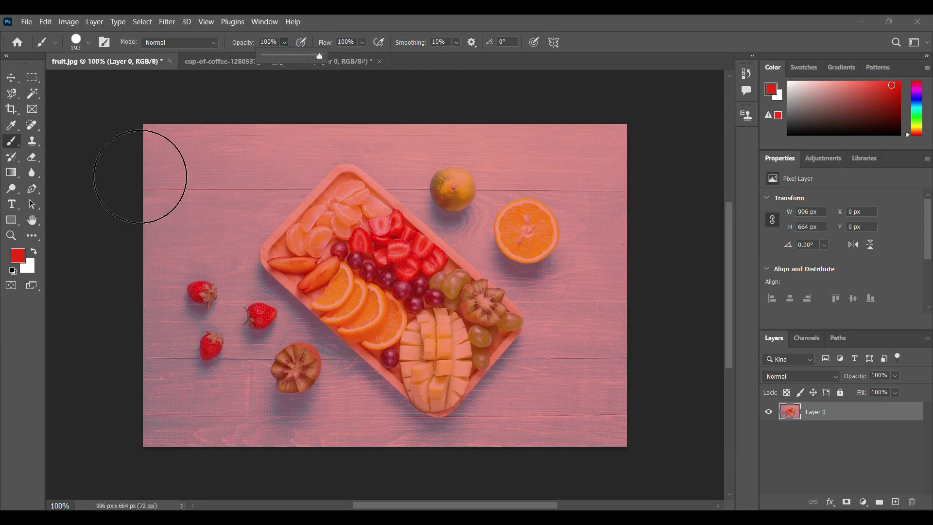
{"action": "left_click_drag", "start_coordinate": [139, 170], "coordinate": [583, 216]}
{"action": "mouse_move", "coordinate": [260, 250]}
{"action": "left_mouse_down"}
{"action": "mouse_move", "coordinate": [750, 270]}
{"action": "mouse_move", "coordinate": [323, 358]}
{"action": "mouse_move", "coordinate": [782, 377]}
{"action": "mouse_move", "coordinate": [79, 427]}
{"action": "mouse_move", "coordinate": [744, 398]}
{"action": "left_mouse_up"}
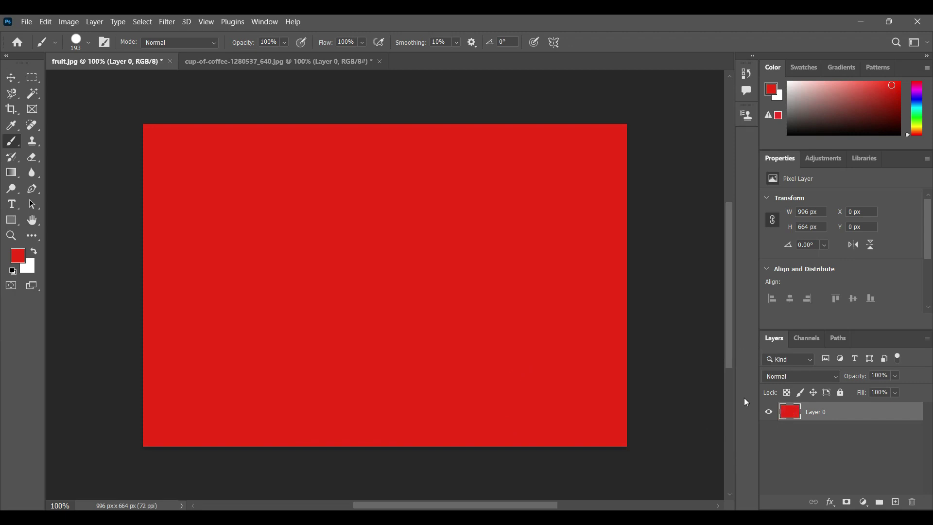
{"action": "key", "text": "ctrl+z"}
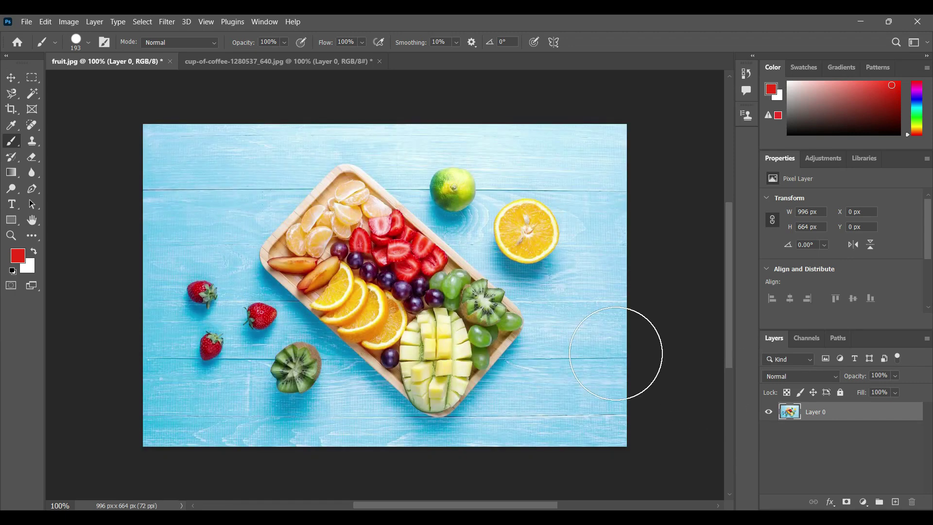
Switch to the Pencil Tool and draw red characters ending in 'Tea' at the upper left.
{"action": "right_click", "coordinate": [12, 141]}
{"action": "left_click", "coordinate": [33, 144]}
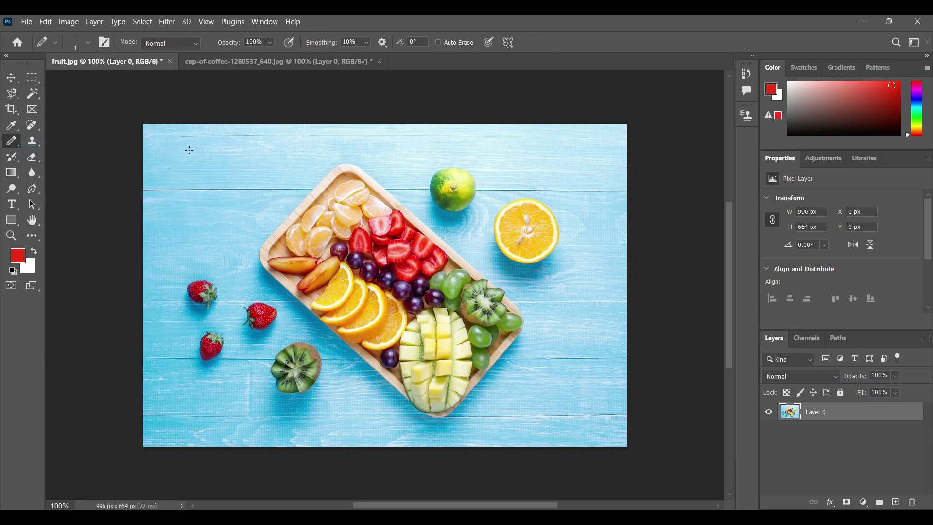
{"action": "left_click_drag", "start_coordinate": [174, 142], "coordinate": [185, 146]}
{"action": "left_click_drag", "start_coordinate": [198, 142], "coordinate": [239, 177]}
{"action": "mouse_move", "coordinate": [233, 143]}
{"action": "left_mouse_down"}
{"action": "mouse_move", "coordinate": [253, 181]}
{"action": "mouse_move", "coordinate": [285, 156]}
{"action": "mouse_move", "coordinate": [293, 176]}
{"action": "left_mouse_up"}
Undo the red pencil lettering and switch to the Color Replacement Tool.
{"action": "right_click", "coordinate": [11, 142]}
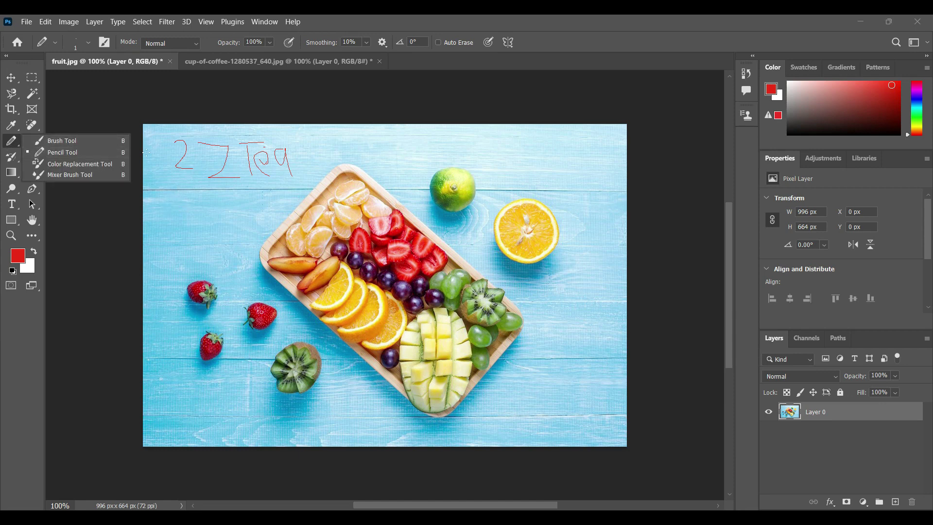
{"action": "left_click", "coordinate": [233, 181]}
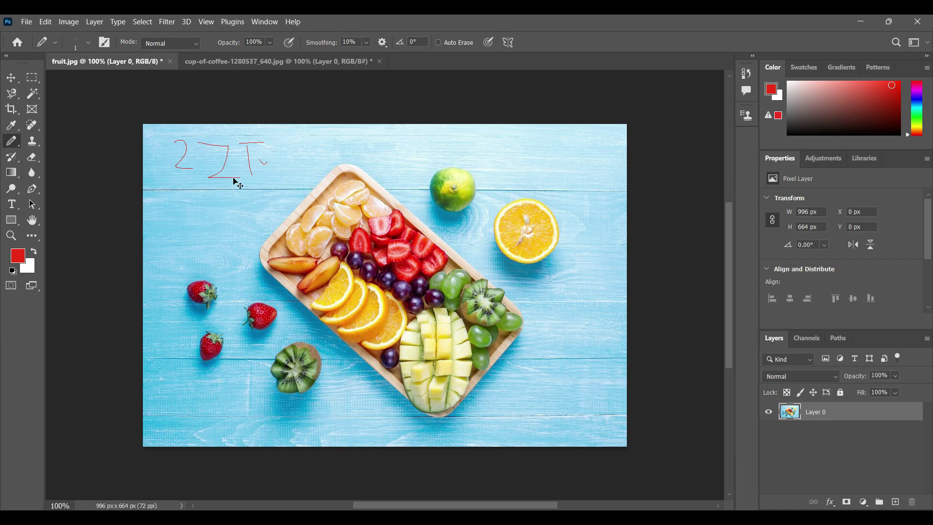
{"action": "key", "text": "ctrl+z"}
{"action": "key", "text": "ctrl+z"}
{"action": "right_click", "coordinate": [18, 145]}
{"action": "left_click", "coordinate": [50, 163]}
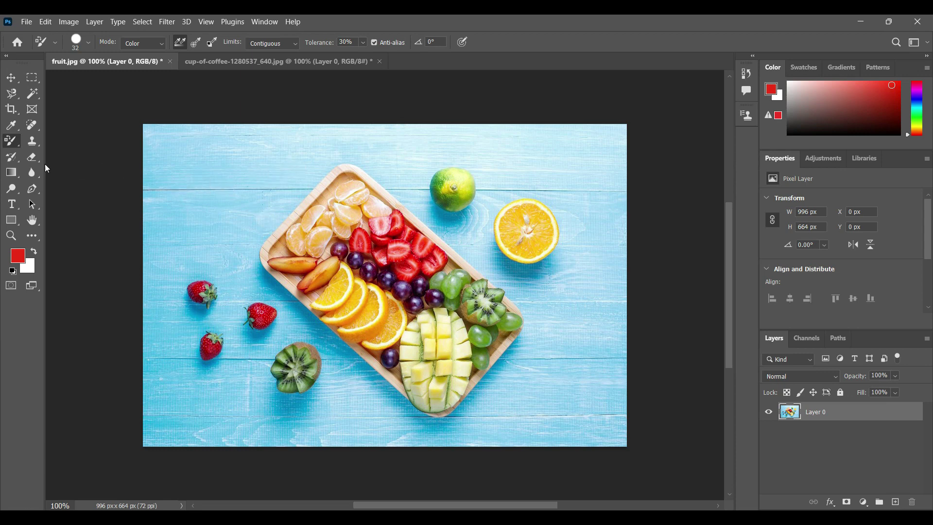
Reselect the Color Replacement Tool from the brush tool group.
{"action": "right_click", "coordinate": [14, 145]}
{"action": "left_click", "coordinate": [49, 165]}
{"action": "scroll", "coordinate": [263, 316], "scroll_direction": "up", "scroll_amount": 5}
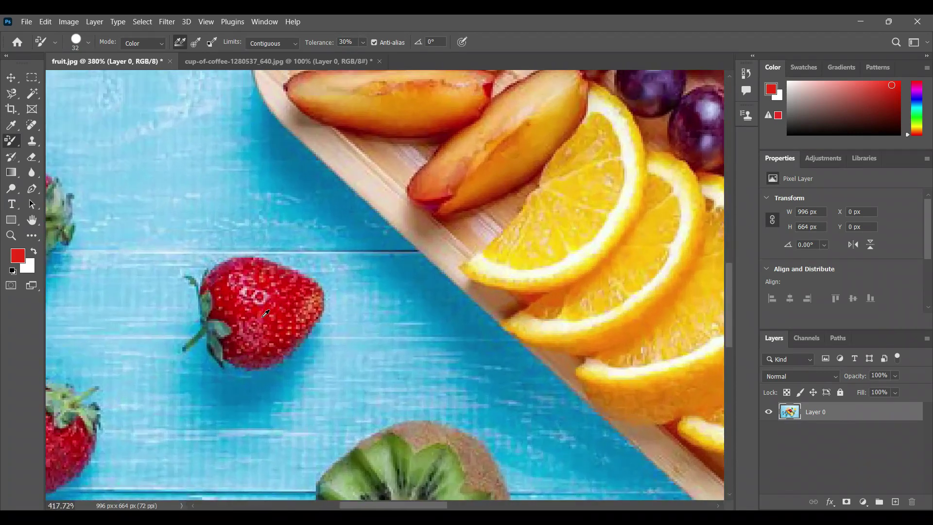
{"action": "scroll", "coordinate": [266, 313], "scroll_direction": "down", "scroll_amount": 4}
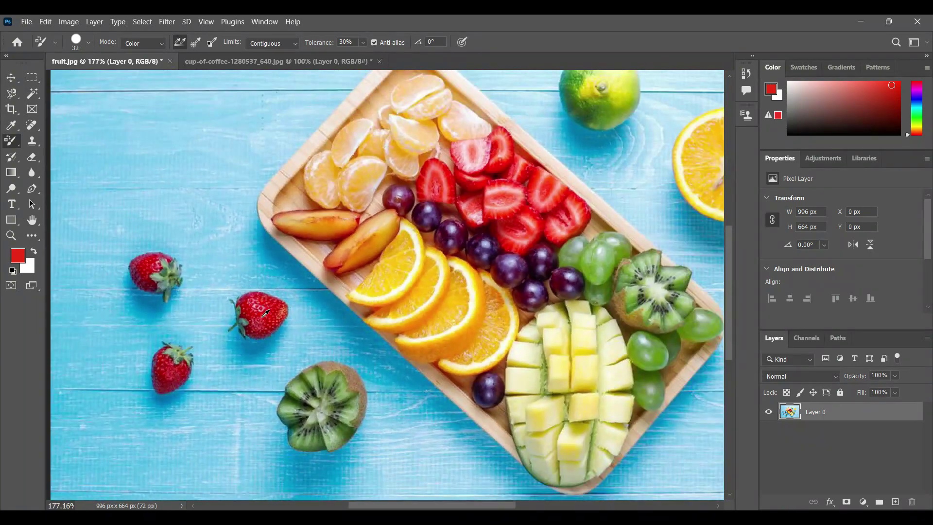
{"action": "right_click", "coordinate": [13, 147]}
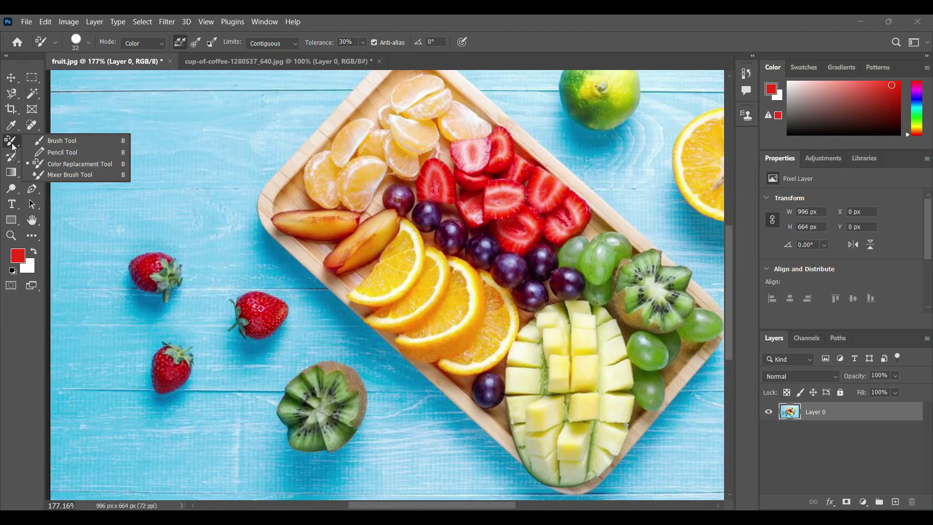
{"action": "left_click", "coordinate": [49, 165]}
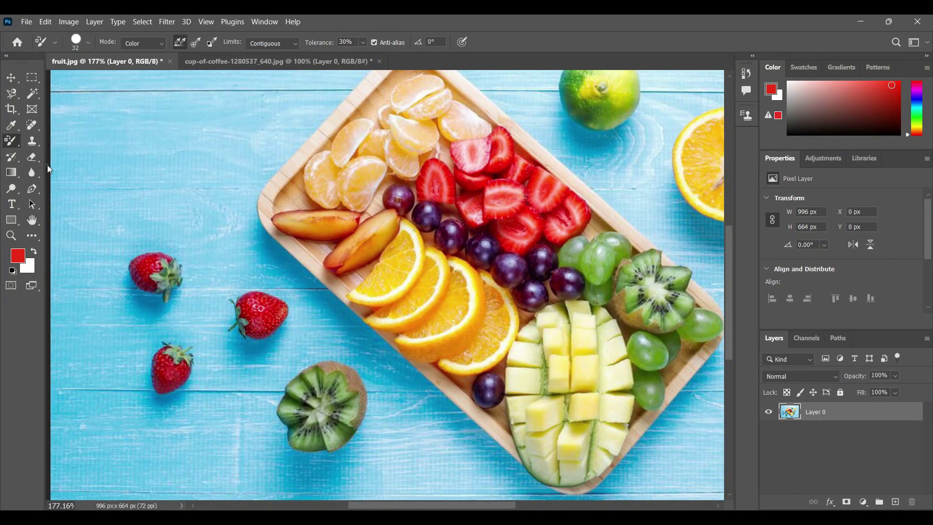
Pick bright yellow, recolour the middle strawberry, and switch to the coffee photo.
{"action": "left_click", "coordinate": [23, 261]}
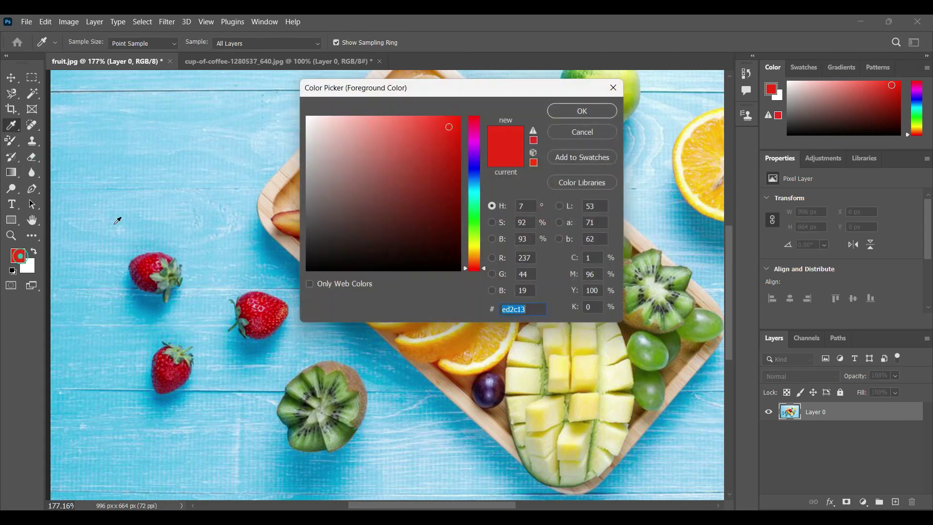
{"action": "left_click", "coordinate": [479, 245]}
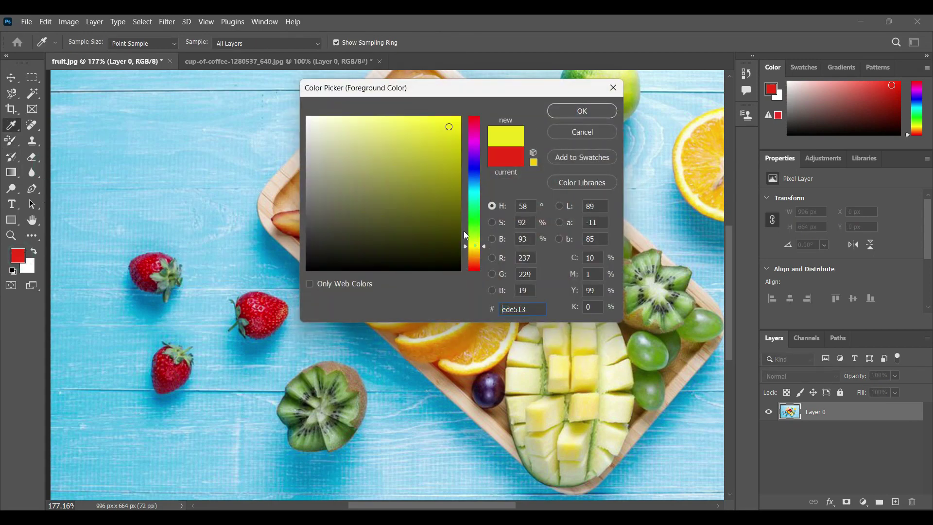
{"action": "left_click", "coordinate": [441, 143]}
{"action": "left_click", "coordinate": [561, 111]}
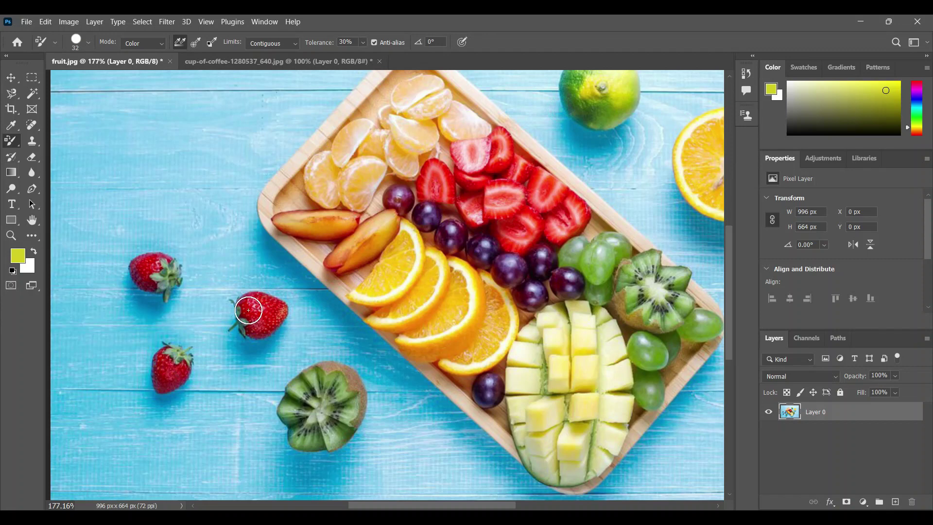
{"action": "mouse_move", "coordinate": [253, 302]}
{"action": "left_mouse_down"}
{"action": "mouse_move", "coordinate": [284, 315]}
{"action": "mouse_move", "coordinate": [248, 301]}
{"action": "mouse_move", "coordinate": [282, 307]}
{"action": "mouse_move", "coordinate": [256, 334]}
{"action": "mouse_move", "coordinate": [239, 308]}
{"action": "mouse_move", "coordinate": [245, 321]}
{"action": "mouse_move", "coordinate": [265, 309]}
{"action": "mouse_move", "coordinate": [257, 308]}
{"action": "left_mouse_up"}
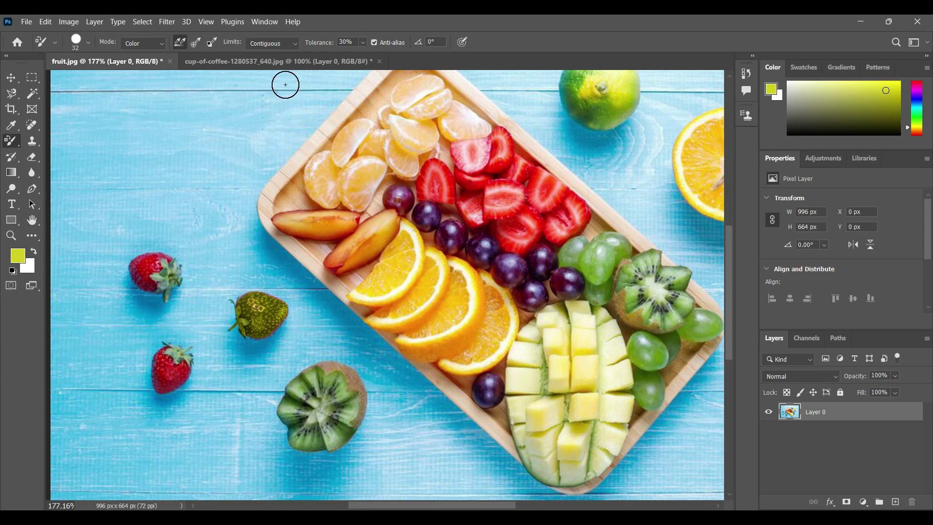
{"action": "left_click", "coordinate": [282, 64]}
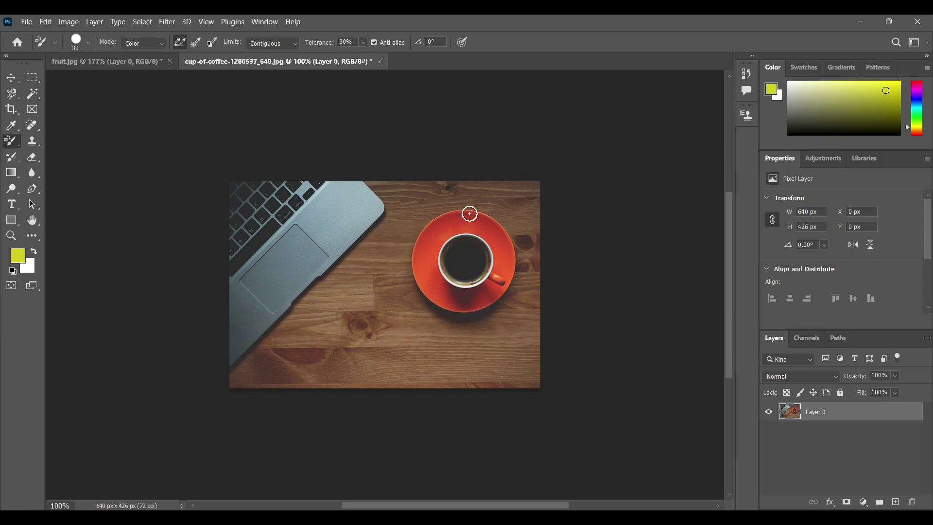
Set the foreground to bright yellow (ede508) and recolour the saucer and cup handle.
{"action": "left_click", "coordinate": [18, 261]}
{"action": "left_click", "coordinate": [455, 167]}
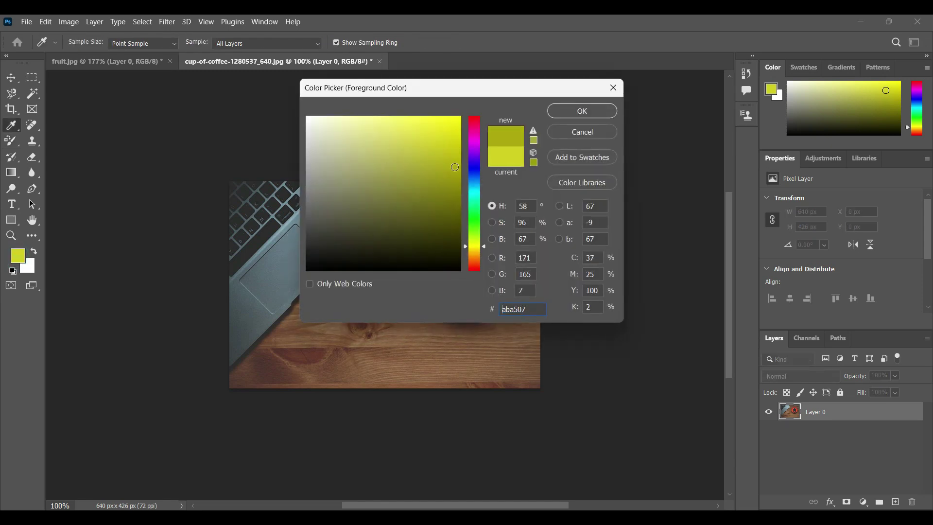
{"action": "left_click", "coordinate": [455, 127]}
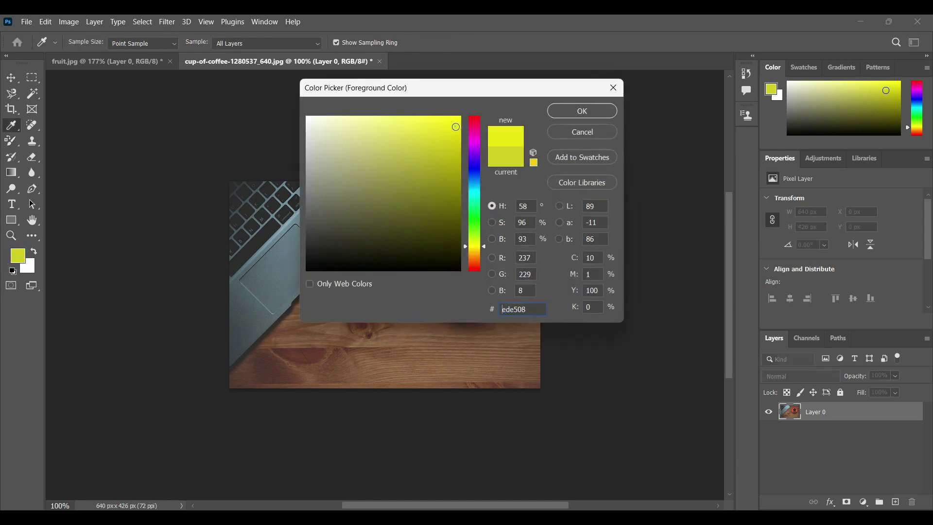
{"action": "left_click", "coordinate": [567, 111]}
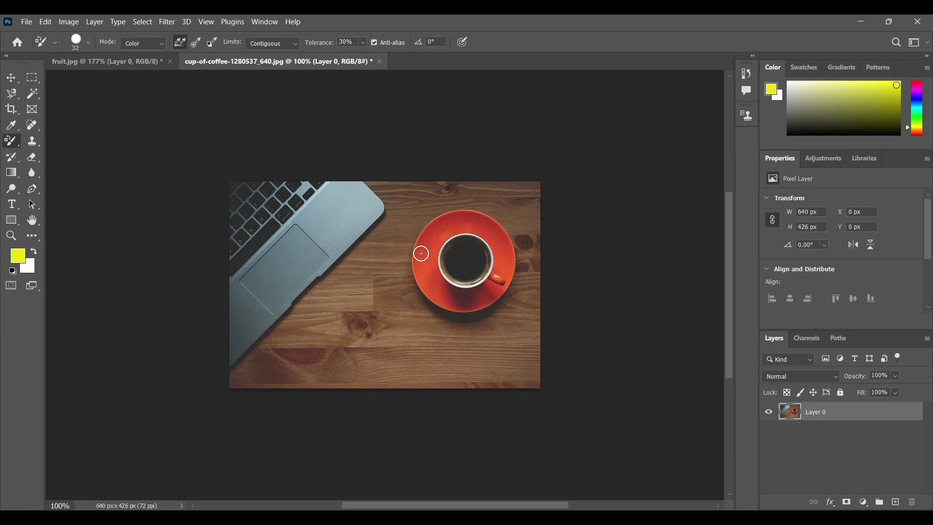
{"action": "mouse_move", "coordinate": [426, 267]}
{"action": "left_mouse_down"}
{"action": "mouse_move", "coordinate": [433, 277]}
{"action": "mouse_move", "coordinate": [465, 228]}
{"action": "mouse_move", "coordinate": [490, 241]}
{"action": "mouse_move", "coordinate": [498, 270]}
{"action": "mouse_move", "coordinate": [508, 259]}
{"action": "mouse_move", "coordinate": [500, 228]}
{"action": "mouse_move", "coordinate": [475, 212]}
{"action": "mouse_move", "coordinate": [428, 227]}
{"action": "mouse_move", "coordinate": [414, 262]}
{"action": "mouse_move", "coordinate": [423, 283]}
{"action": "mouse_move", "coordinate": [421, 248]}
{"action": "mouse_move", "coordinate": [469, 217]}
{"action": "mouse_move", "coordinate": [498, 242]}
{"action": "mouse_move", "coordinate": [509, 269]}
{"action": "left_mouse_up"}
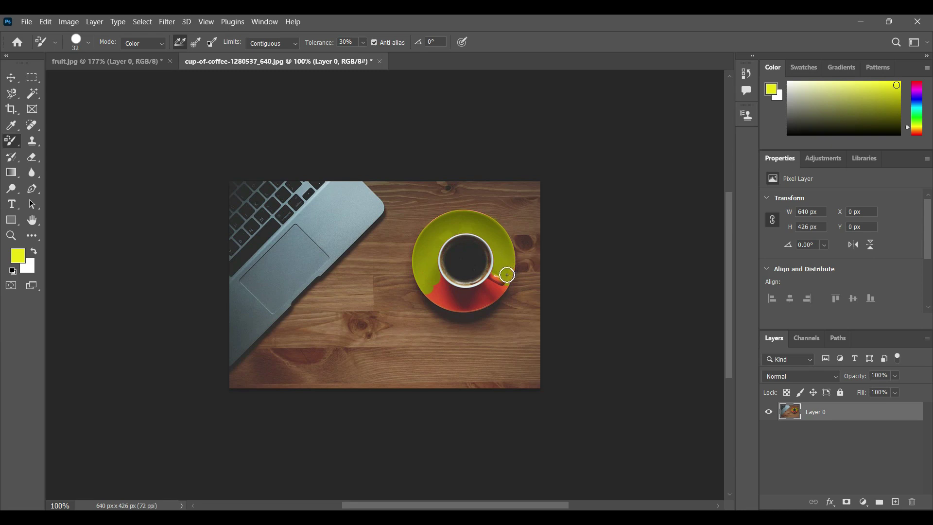
{"action": "mouse_move", "coordinate": [507, 275]}
{"action": "left_mouse_down"}
{"action": "mouse_move", "coordinate": [471, 281]}
{"action": "mouse_move", "coordinate": [500, 266]}
{"action": "mouse_move", "coordinate": [491, 292]}
{"action": "mouse_move", "coordinate": [465, 295]}
{"action": "mouse_move", "coordinate": [444, 283]}
{"action": "mouse_move", "coordinate": [429, 291]}
{"action": "mouse_move", "coordinate": [463, 306]}
{"action": "mouse_move", "coordinate": [483, 302]}
{"action": "mouse_move", "coordinate": [433, 292]}
{"action": "mouse_move", "coordinate": [468, 308]}
{"action": "mouse_move", "coordinate": [461, 309]}
{"action": "left_mouse_up"}
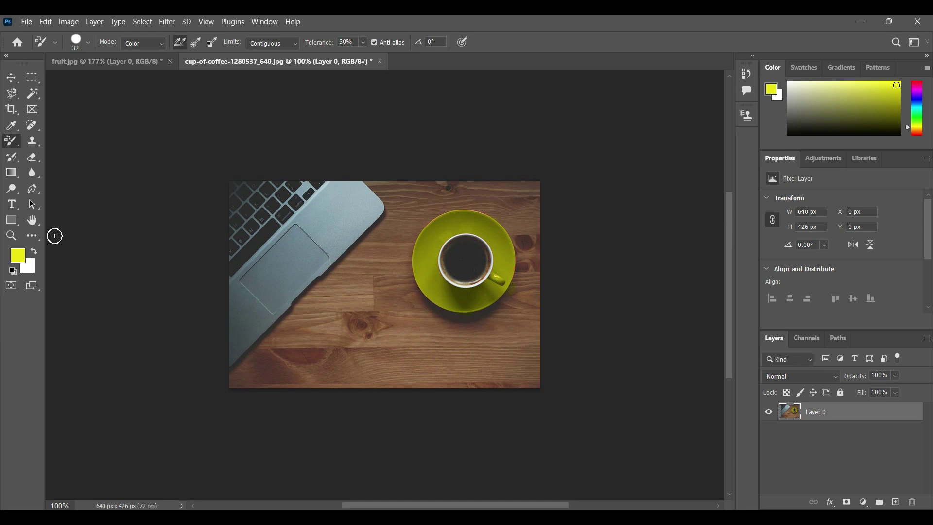
{"action": "left_click", "coordinate": [12, 261]}
Set the foreground colour to a vivid pink-magenta in the Color Picker.
{"action": "left_click", "coordinate": [453, 191]}
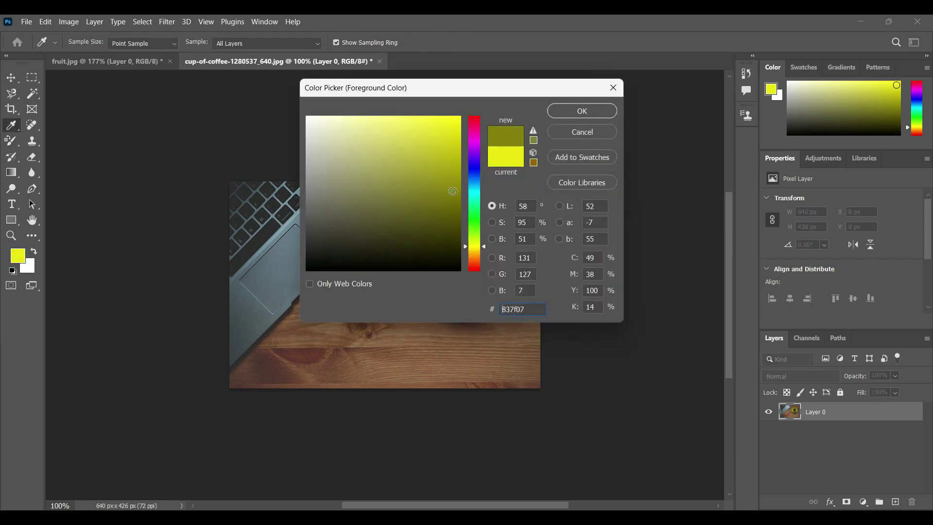
{"action": "left_click", "coordinate": [475, 192]}
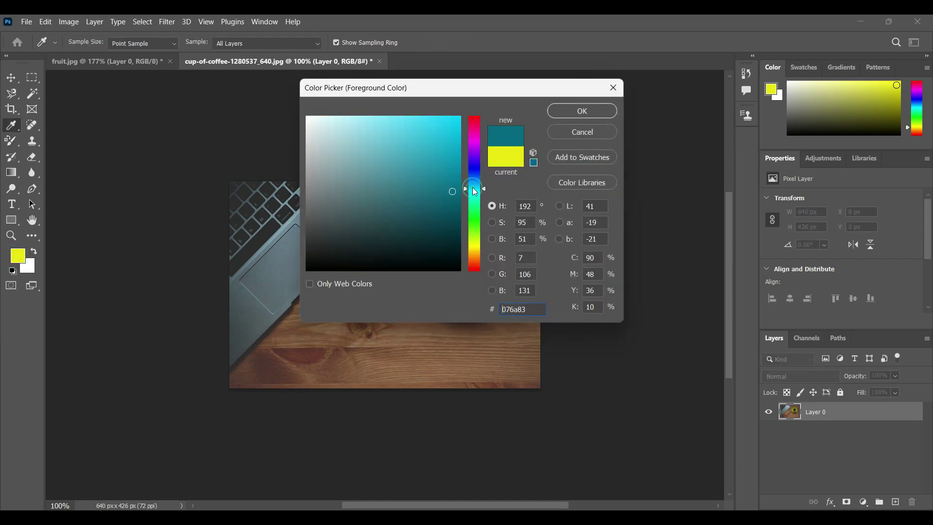
{"action": "left_click", "coordinate": [474, 146]}
{"action": "left_click", "coordinate": [455, 125]}
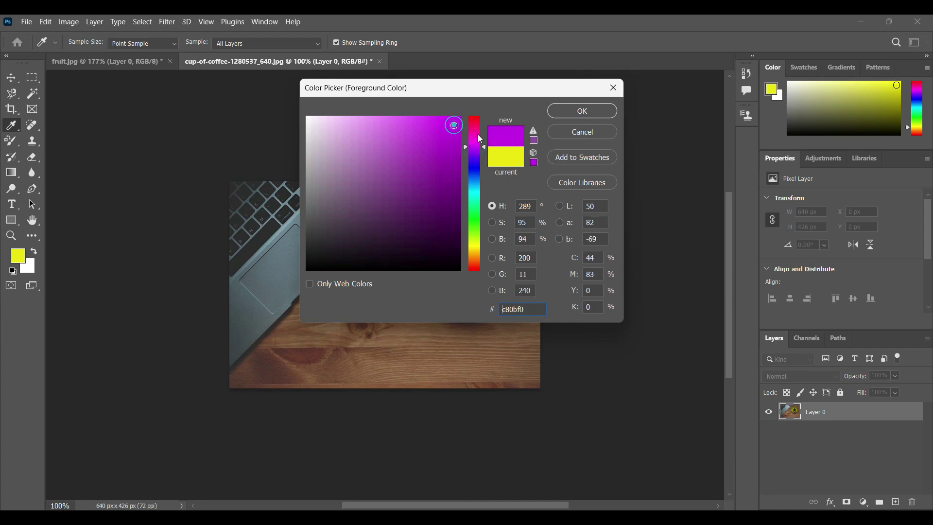
{"action": "left_click_drag", "start_coordinate": [475, 155], "coordinate": [474, 130]}
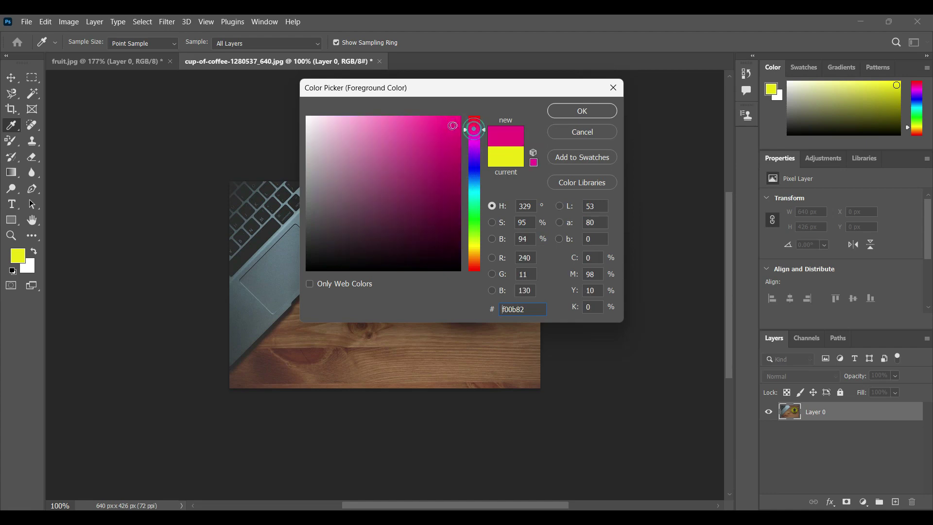
{"action": "left_click", "coordinate": [452, 137]}
{"action": "left_click", "coordinate": [576, 118]}
{"action": "key", "text": "b"}
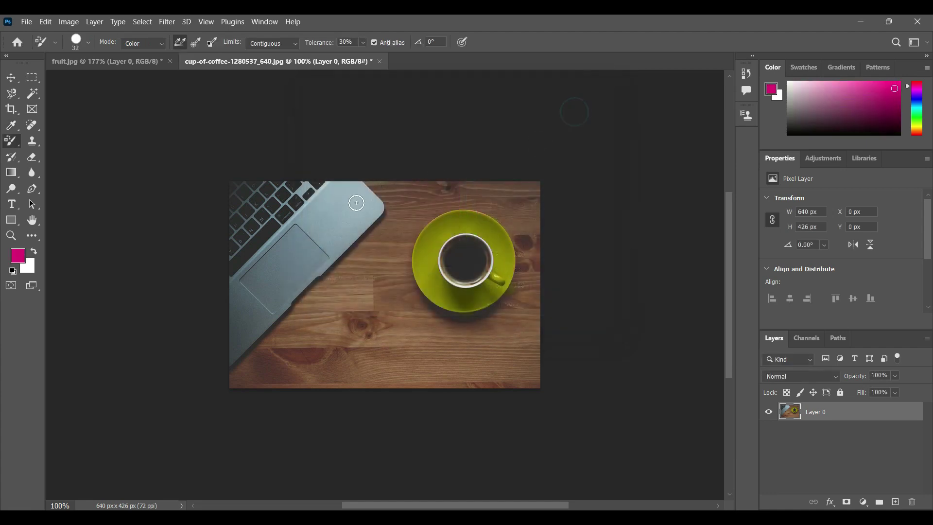
Paint the laptop's body, keyboard and trackpad magenta.
{"action": "mouse_move", "coordinate": [363, 200]}
{"action": "left_mouse_down"}
{"action": "mouse_move", "coordinate": [343, 219]}
{"action": "mouse_move", "coordinate": [347, 208]}
{"action": "mouse_move", "coordinate": [316, 204]}
{"action": "mouse_move", "coordinate": [327, 186]}
{"action": "mouse_move", "coordinate": [359, 188]}
{"action": "mouse_move", "coordinate": [377, 206]}
{"action": "mouse_move", "coordinate": [221, 365]}
{"action": "mouse_move", "coordinate": [242, 273]}
{"action": "left_mouse_up"}
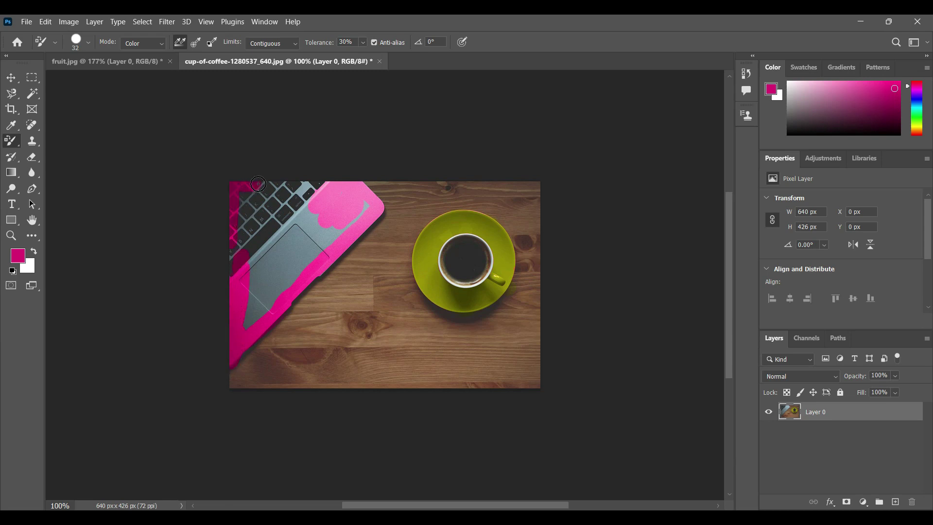
{"action": "mouse_move", "coordinate": [258, 184]}
{"action": "left_mouse_down"}
{"action": "mouse_move", "coordinate": [337, 184]}
{"action": "mouse_move", "coordinate": [364, 204]}
{"action": "mouse_move", "coordinate": [308, 231]}
{"action": "mouse_move", "coordinate": [231, 202]}
{"action": "left_mouse_up"}
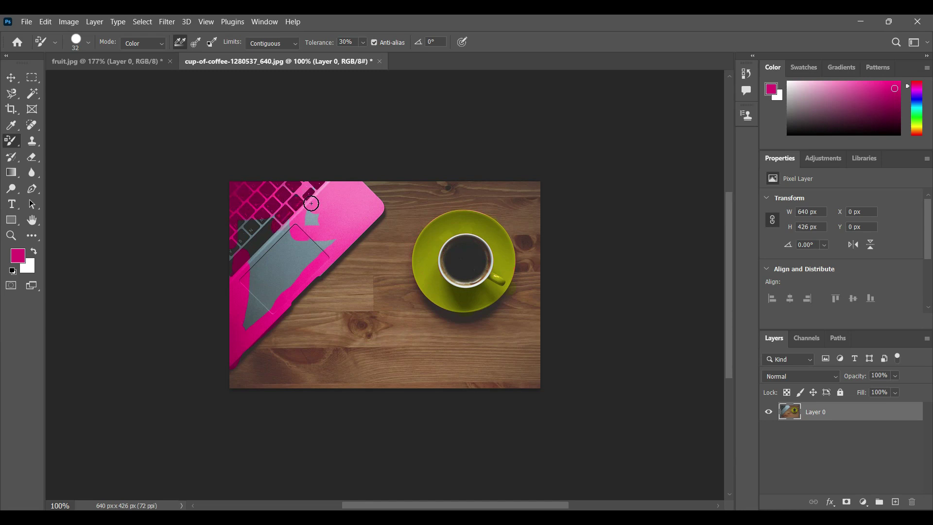
{"action": "mouse_move", "coordinate": [311, 203]}
{"action": "left_mouse_down"}
{"action": "mouse_move", "coordinate": [323, 246]}
{"action": "mouse_move", "coordinate": [243, 323]}
{"action": "mouse_move", "coordinate": [309, 236]}
{"action": "mouse_move", "coordinate": [271, 256]}
{"action": "mouse_move", "coordinate": [244, 192]}
{"action": "left_mouse_up"}
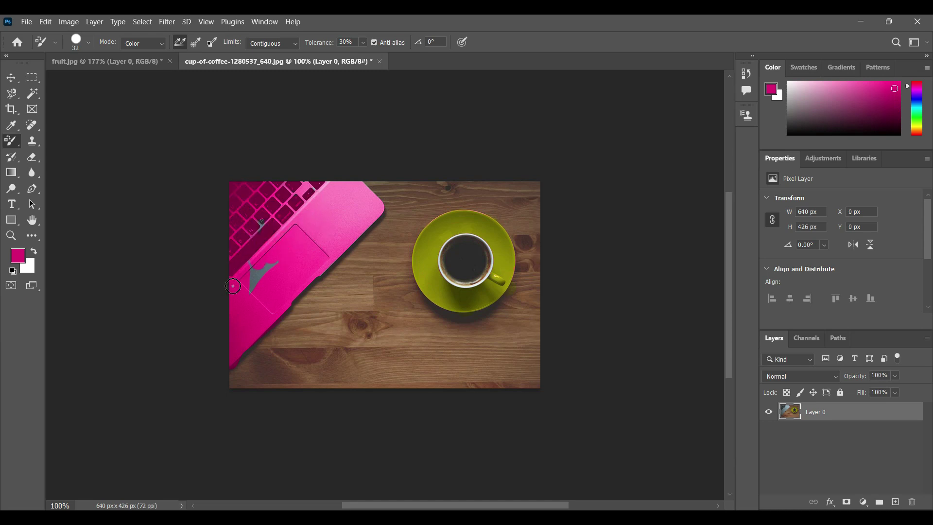
{"action": "mouse_move", "coordinate": [261, 253]}
{"action": "left_mouse_down"}
{"action": "mouse_move", "coordinate": [261, 279]}
{"action": "mouse_move", "coordinate": [249, 275]}
{"action": "left_mouse_up"}
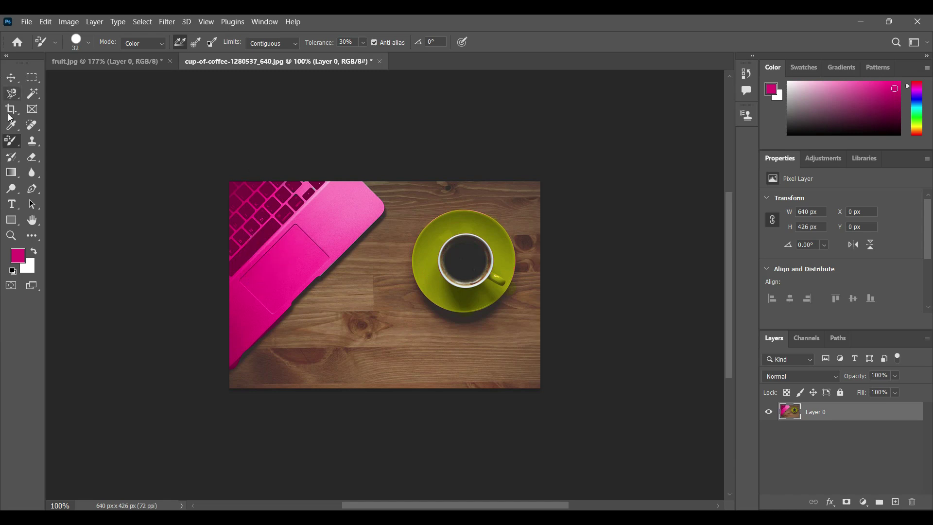
With the Mixer Brush in fruit.jpg, smear two red strawberries magenta and smudge the yellow-green one.
{"action": "right_click", "coordinate": [12, 144]}
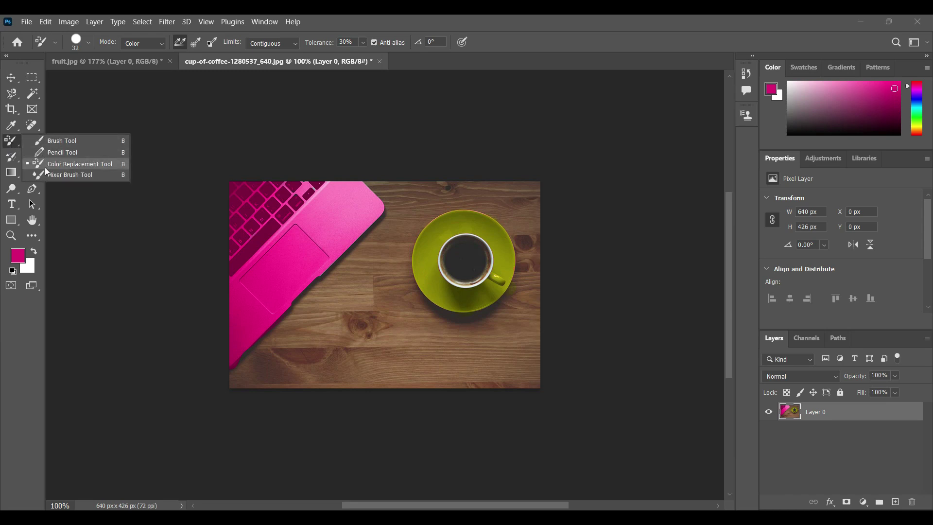
{"action": "left_click", "coordinate": [66, 176]}
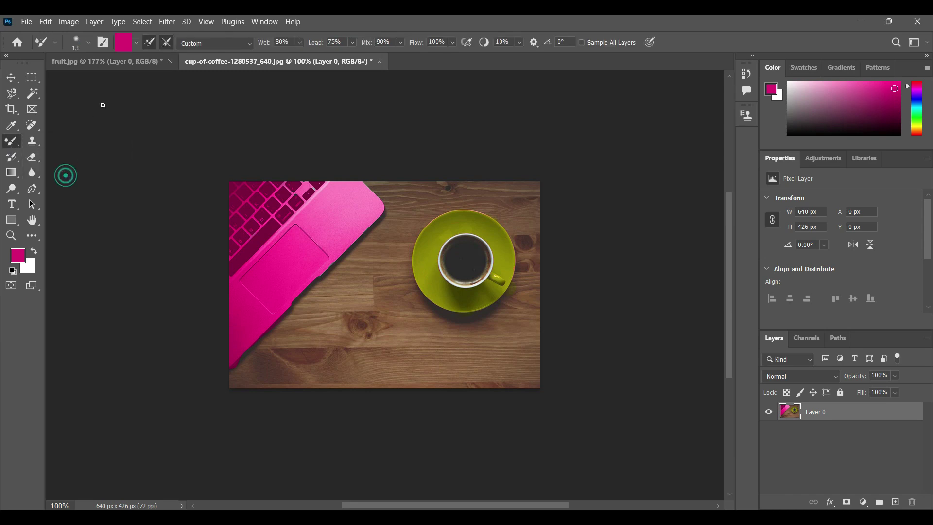
{"action": "left_click", "coordinate": [111, 63]}
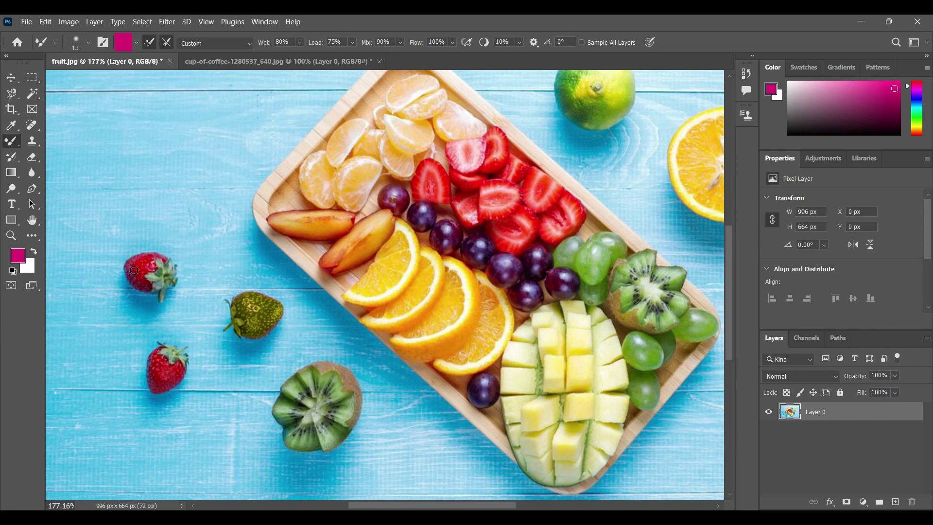
{"action": "mouse_move", "coordinate": [133, 270]}
{"action": "left_mouse_down"}
{"action": "mouse_move", "coordinate": [153, 231]}
{"action": "mouse_move", "coordinate": [124, 289]}
{"action": "mouse_move", "coordinate": [133, 261]}
{"action": "left_mouse_up"}
{"action": "mouse_move", "coordinate": [146, 360]}
{"action": "left_mouse_down"}
{"action": "mouse_move", "coordinate": [153, 400]}
{"action": "mouse_move", "coordinate": [154, 364]}
{"action": "mouse_move", "coordinate": [149, 392]}
{"action": "mouse_move", "coordinate": [195, 340]}
{"action": "left_mouse_up"}
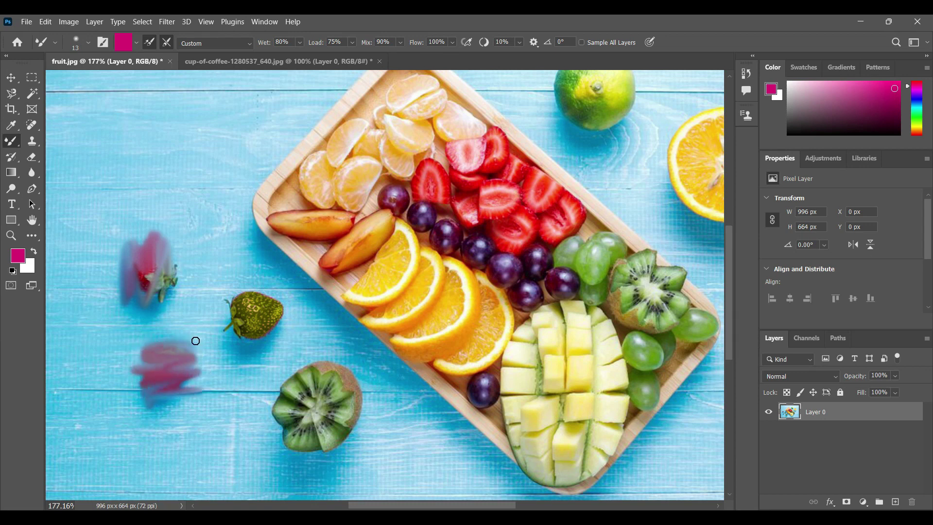
{"action": "mouse_move", "coordinate": [273, 332]}
{"action": "left_mouse_down"}
{"action": "mouse_move", "coordinate": [284, 311]}
{"action": "mouse_move", "coordinate": [235, 304]}
{"action": "left_mouse_up"}
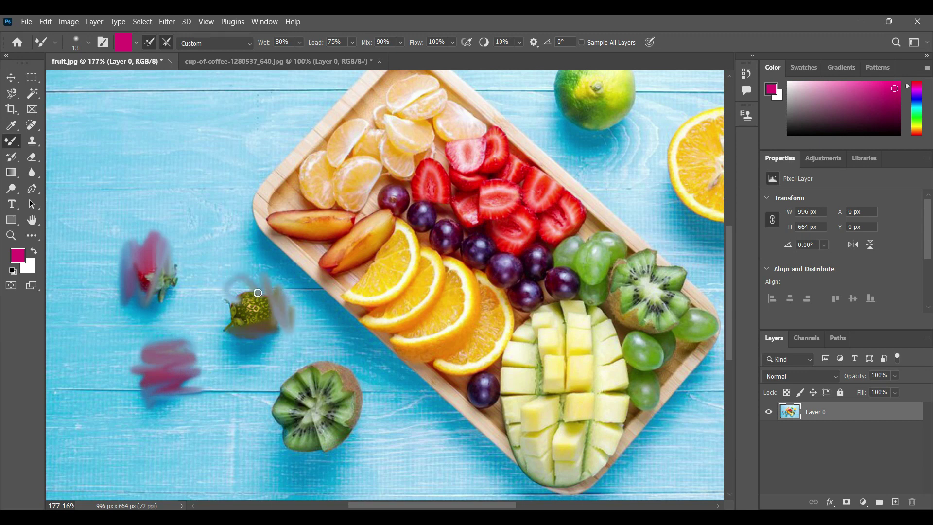